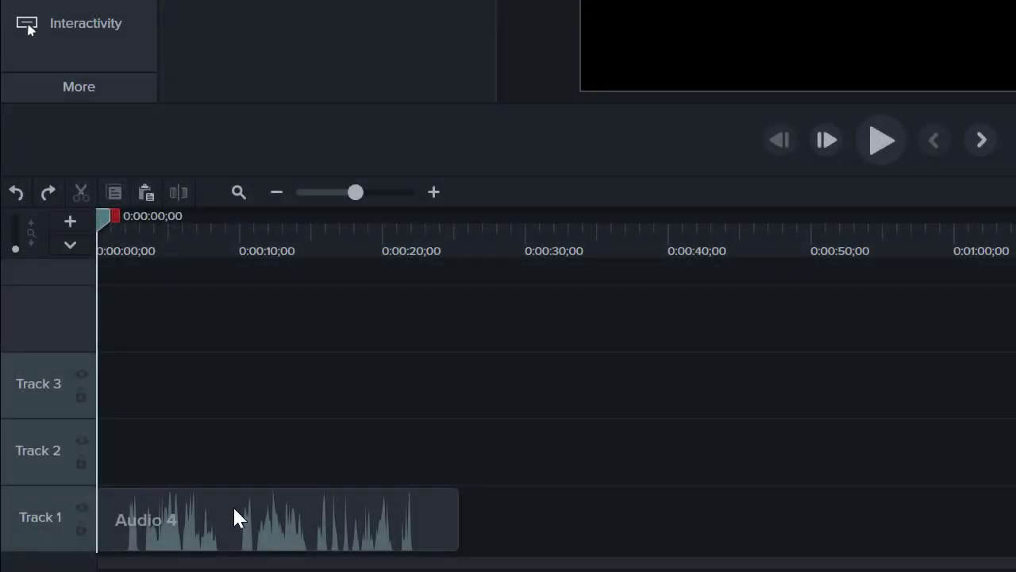
# Move Audio 4 to Track 2, cut the 0:09–0:12;15 range, then trim and split the Track 3 clip.
pyautogui.moveTo(234, 508); pyautogui.dragTo(228, 451)
pyautogui.moveTo(236, 219); pyautogui.dragTo(293, 222)
pyautogui.hotkey('ctrl', 'x')
pyautogui.moveTo(415, 383); pyautogui.dragTo(366, 401)
pyautogui.press('s')
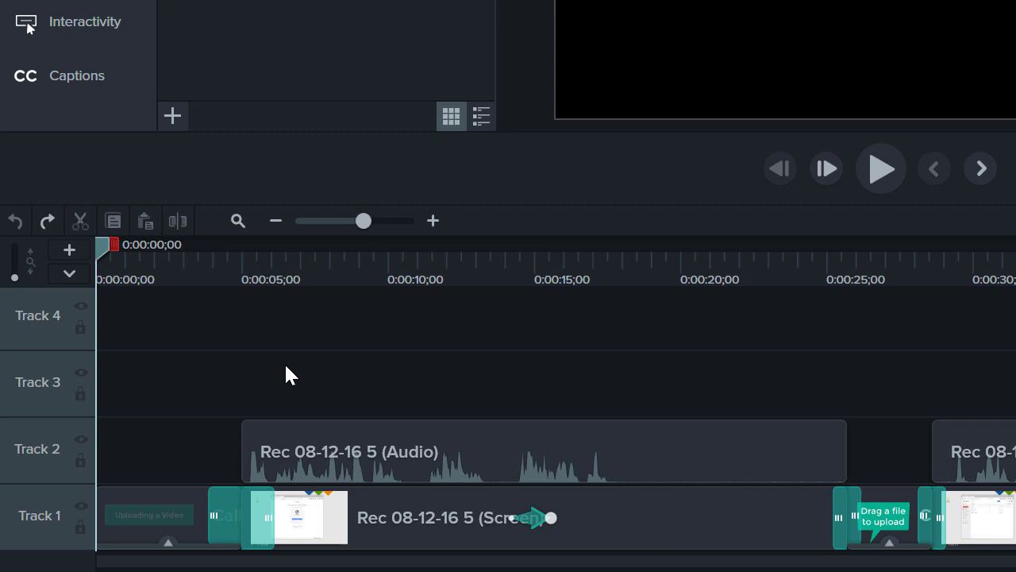
# Separate the screen recording's video and audio, delete the System Audio clip, and move the Audio clip to Track 2.
pyautogui.rightClick(365, 499)
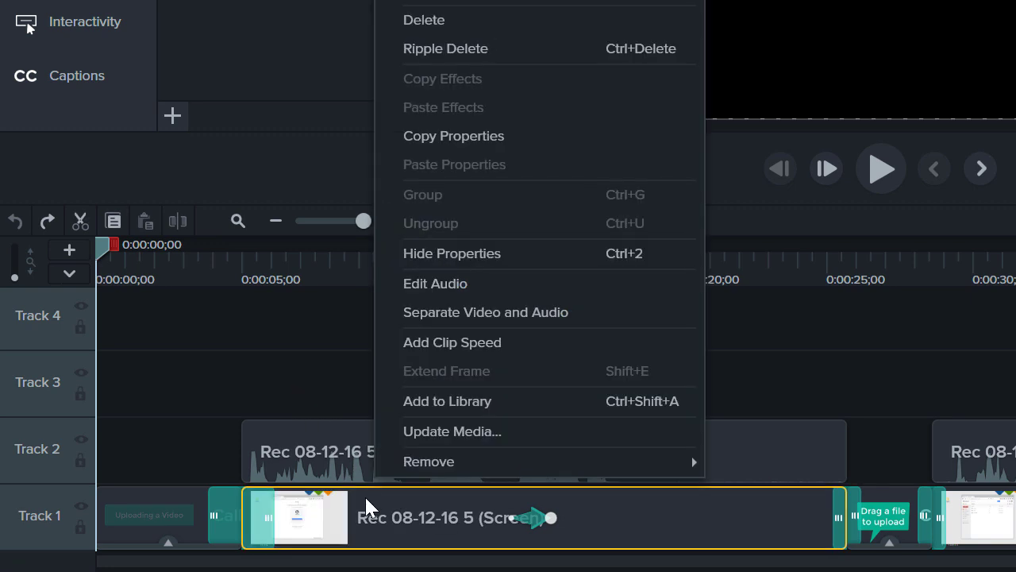
pyautogui.click(482, 316)
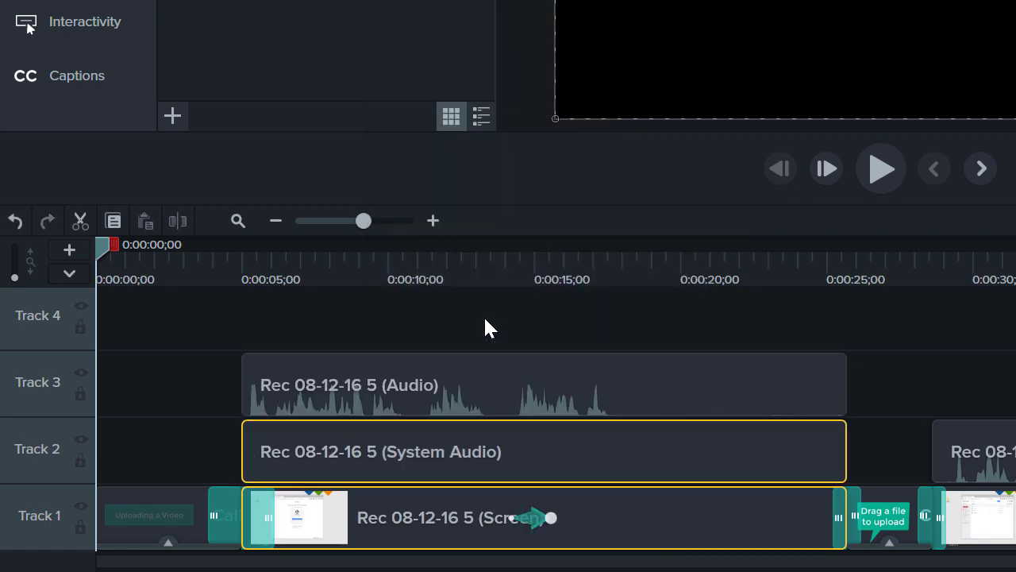
pyautogui.click(426, 433)
pyautogui.press('Delete')
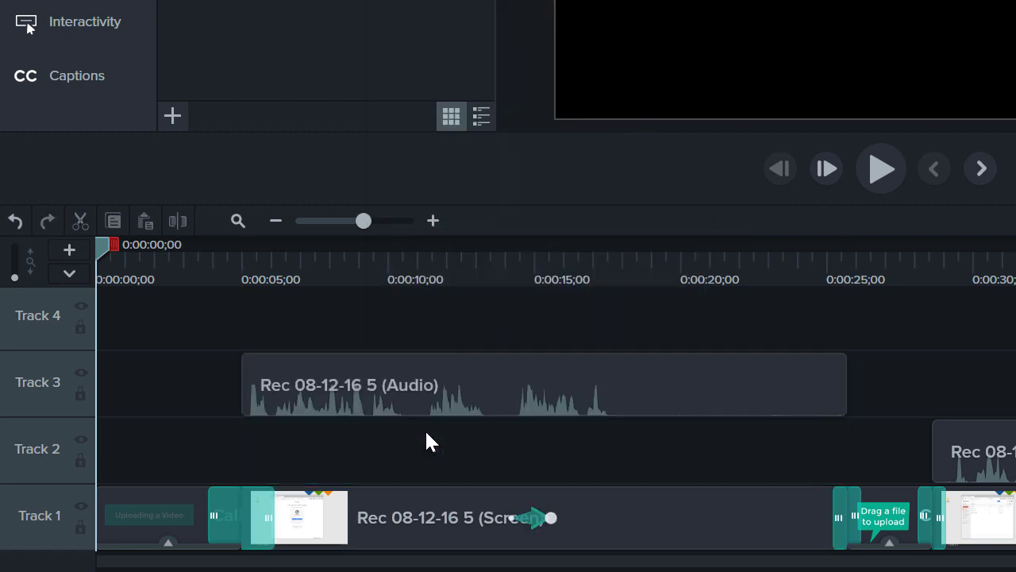
pyautogui.moveTo(454, 389); pyautogui.dragTo(453, 456)
pyautogui.click(453, 413)
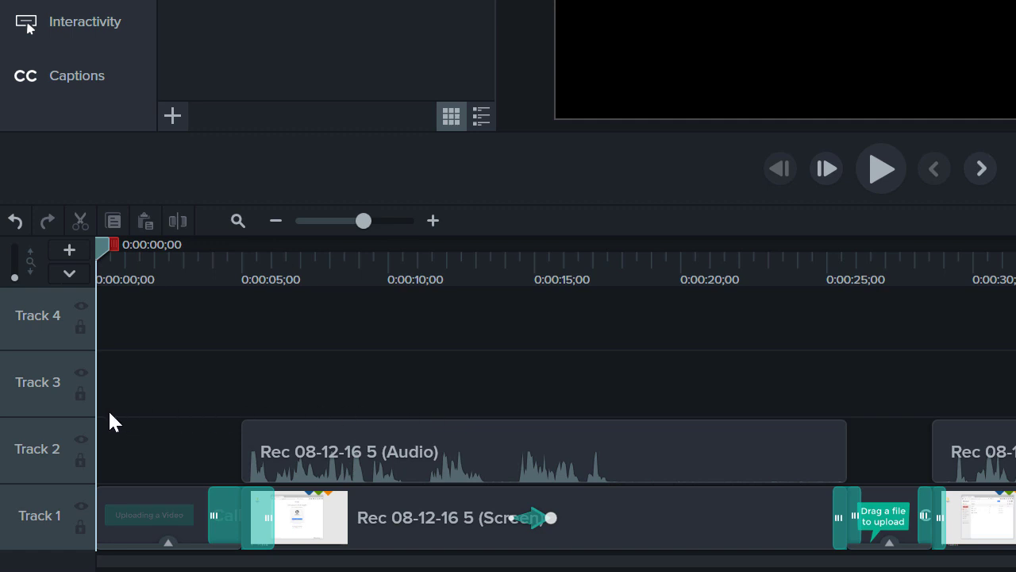
pyautogui.moveTo(66, 416)
pyautogui.mouseDown()
pyautogui.moveTo(77, 286)
pyautogui.moveTo(65, 435)
pyautogui.mouseUp()
# Nudge the Rec 08-12-16 5 (Audio) clip's volume line slightly higher on Track 2.
pyautogui.click(439, 451)
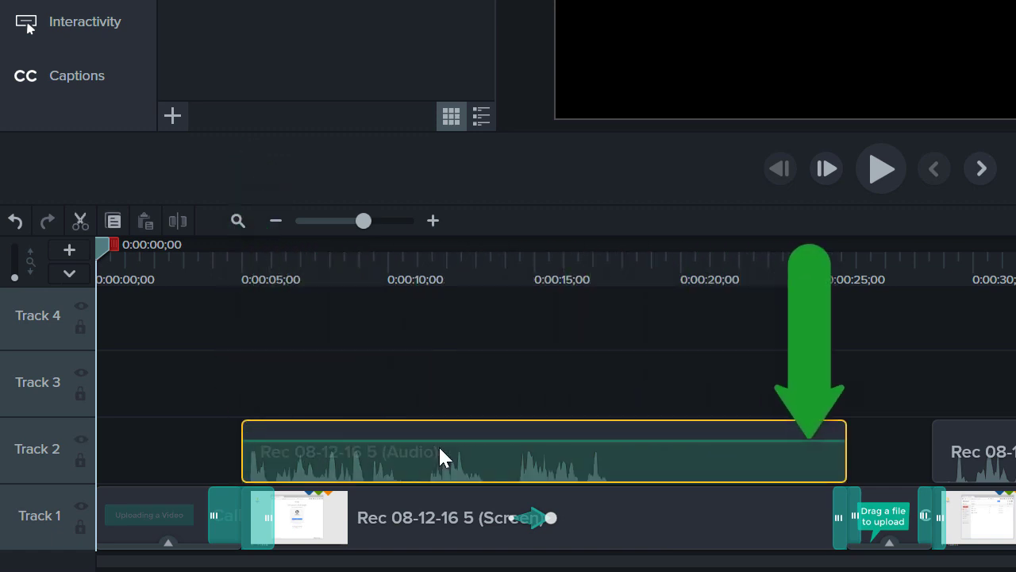
pyautogui.moveTo(447, 437)
pyautogui.mouseDown()
pyautogui.moveTo(449, 426)
pyautogui.moveTo(445, 463)
pyautogui.moveTo(449, 436)
pyautogui.mouseUp()
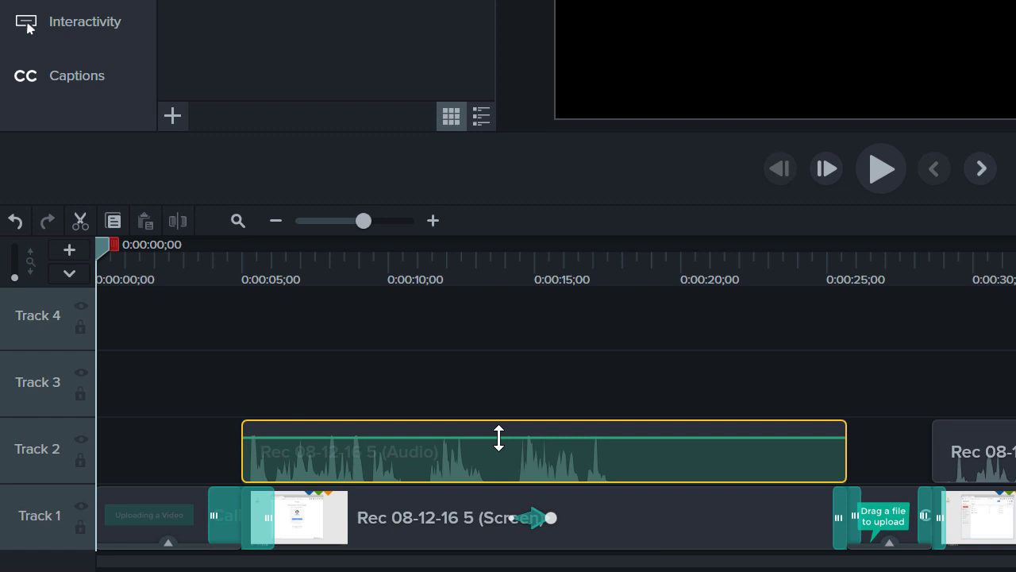
# Add audio points near 0:12 and 0:16 on the Track 2 clip and change the volume after the second.
pyautogui.click(498, 437)
pyautogui.rightClick(562, 438)
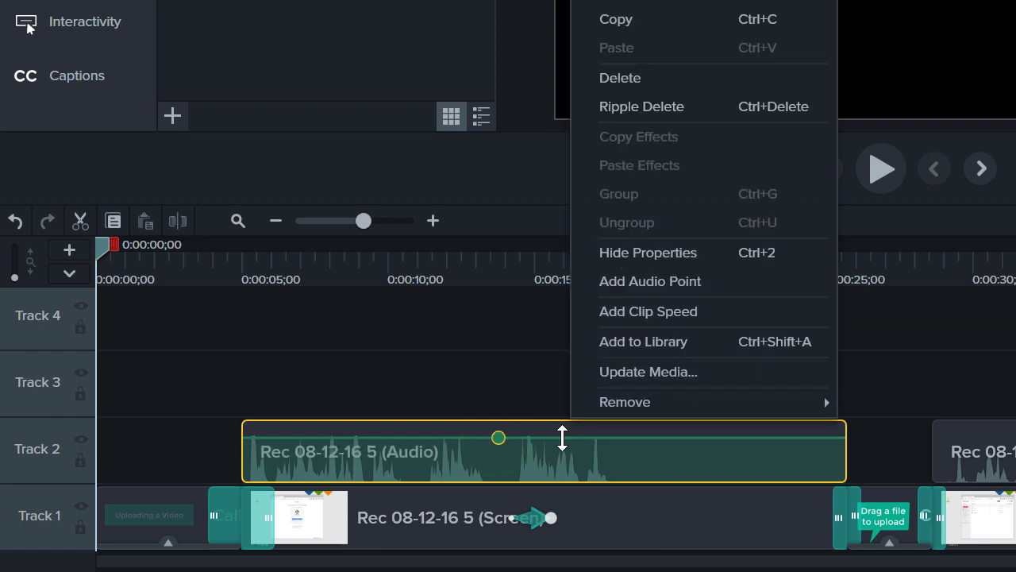
pyautogui.click(661, 285)
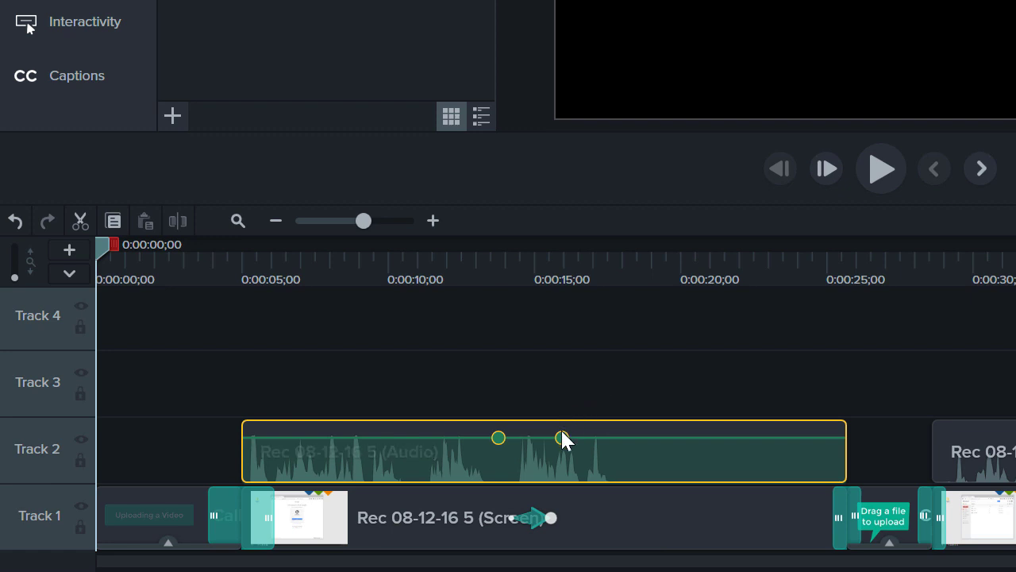
pyautogui.moveTo(562, 437)
pyautogui.mouseDown()
pyautogui.moveTo(561, 468)
pyautogui.moveTo(566, 436)
pyautogui.mouseUp()
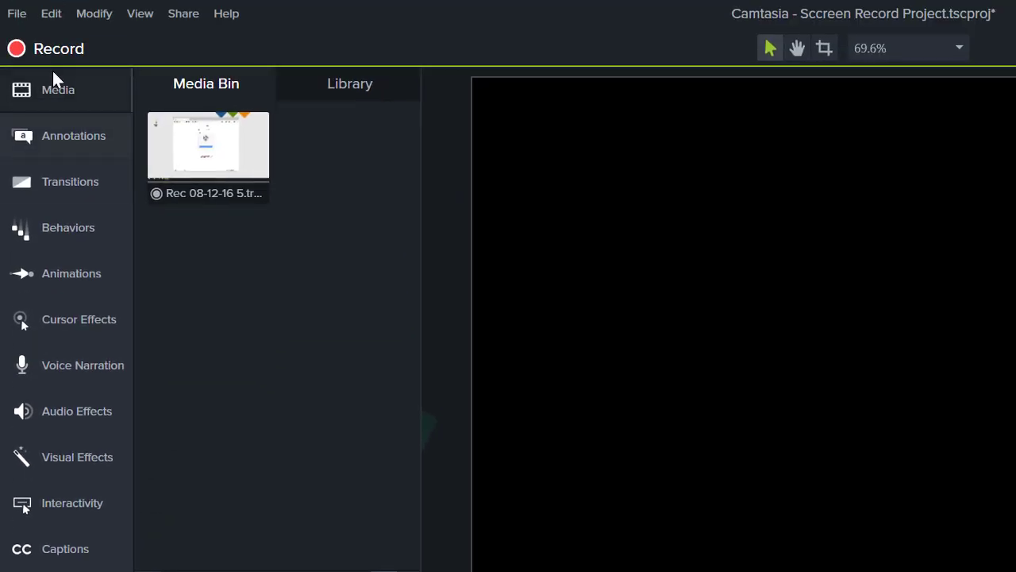
# Import Payday.mp3 into the Media Bin via File > Import > Media.
pyautogui.click(19, 19)
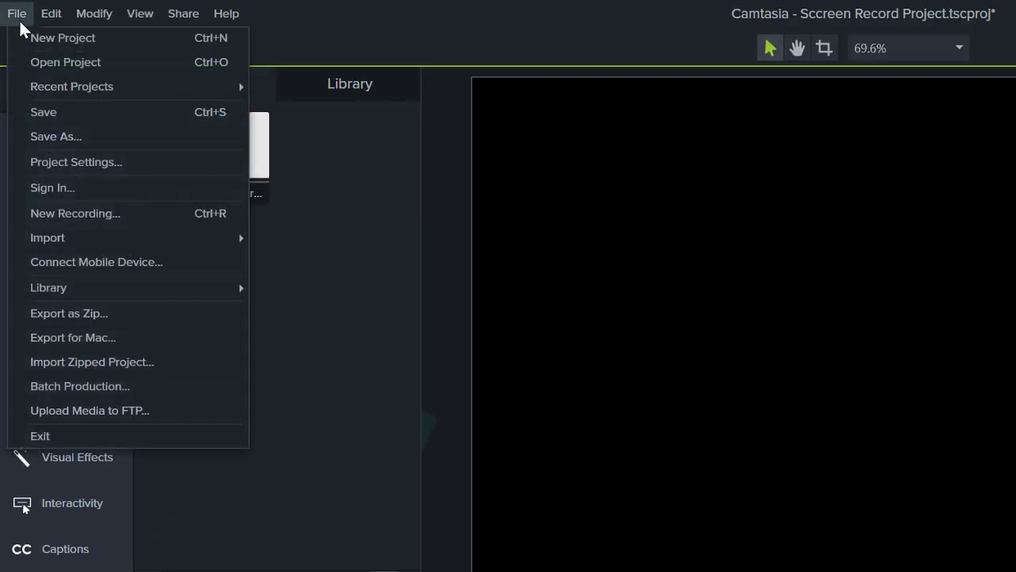
pyautogui.moveTo(87, 227)
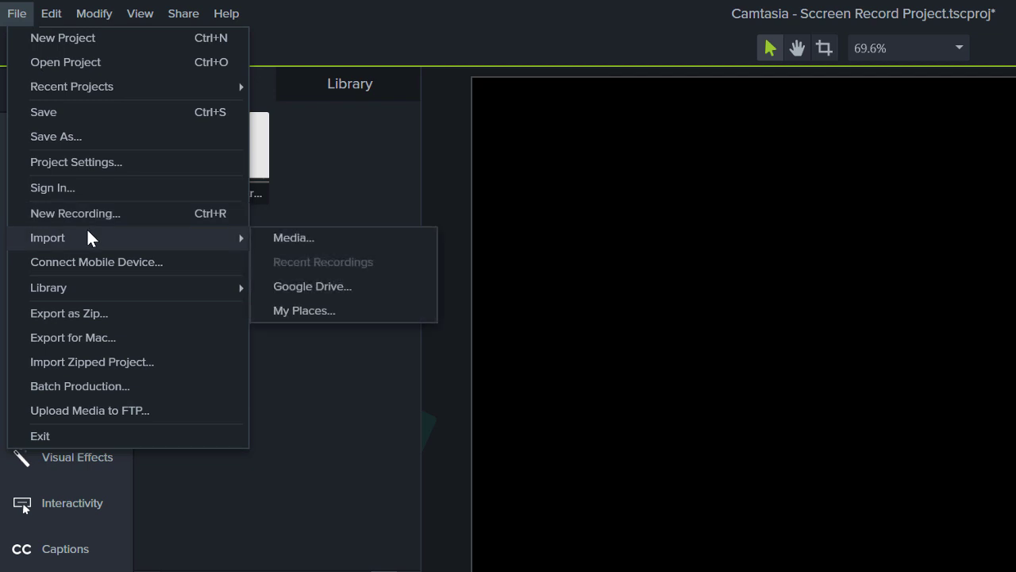
pyautogui.click(302, 237)
pyautogui.click(309, 215)
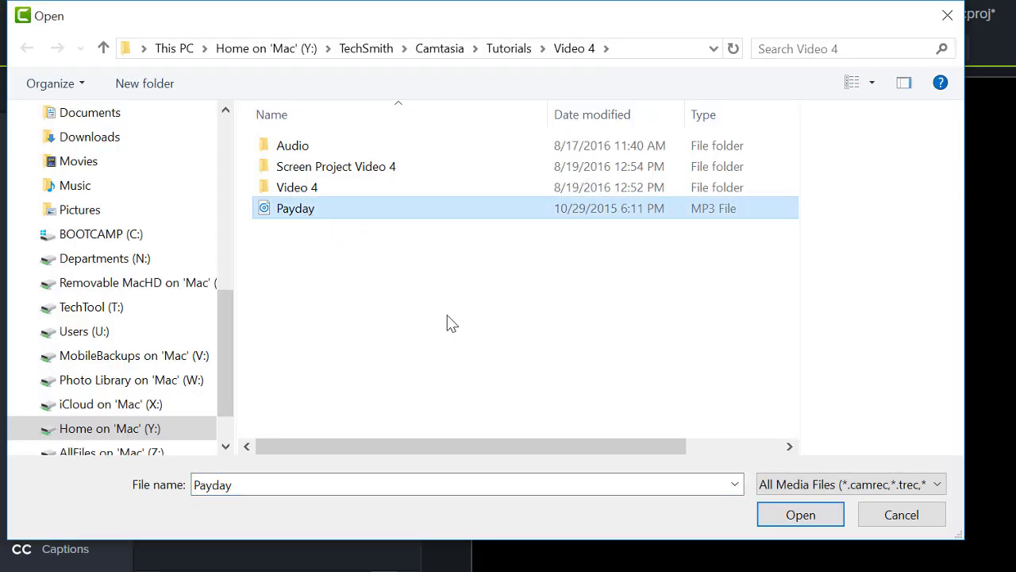
pyautogui.click(779, 510)
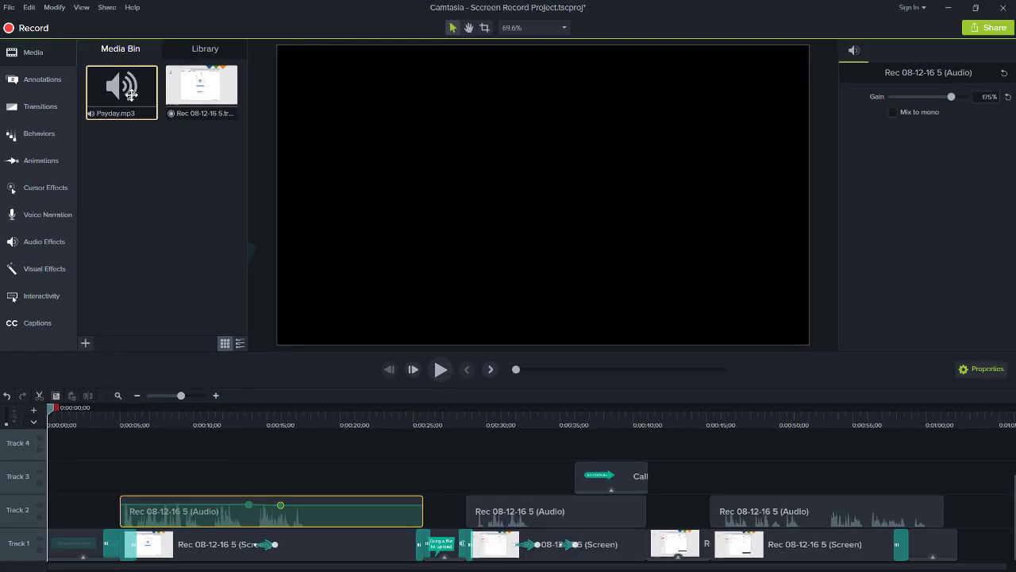
# Place Payday.mp3 on Track 4 starting at 0:00 and play the timeline briefly to hear it.
pyautogui.moveTo(204, 146); pyautogui.dragTo(129, 494)
pyautogui.moveTo(83, 324); pyautogui.dragTo(56, 449)
pyautogui.press('space')
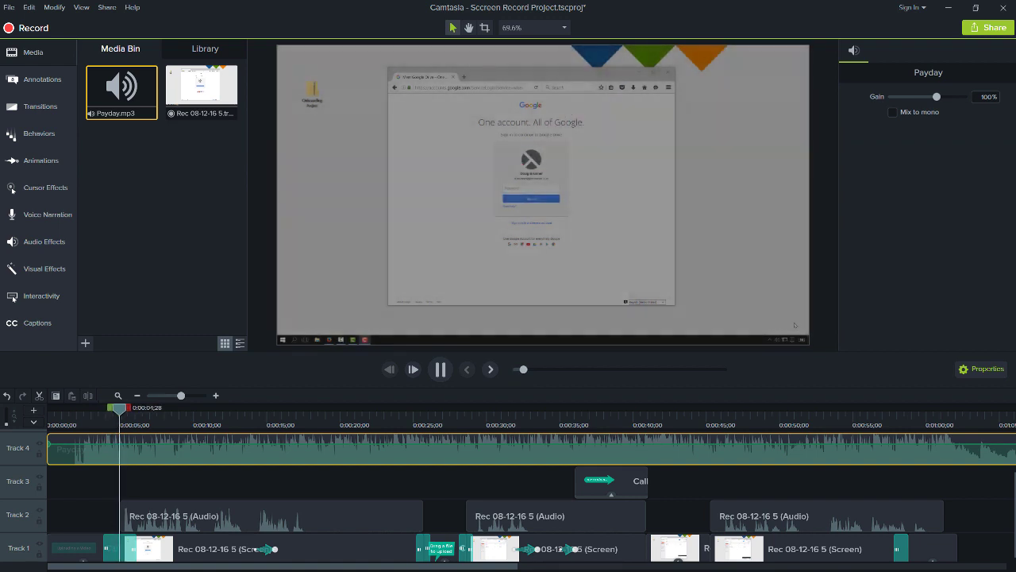
pyautogui.press('space')
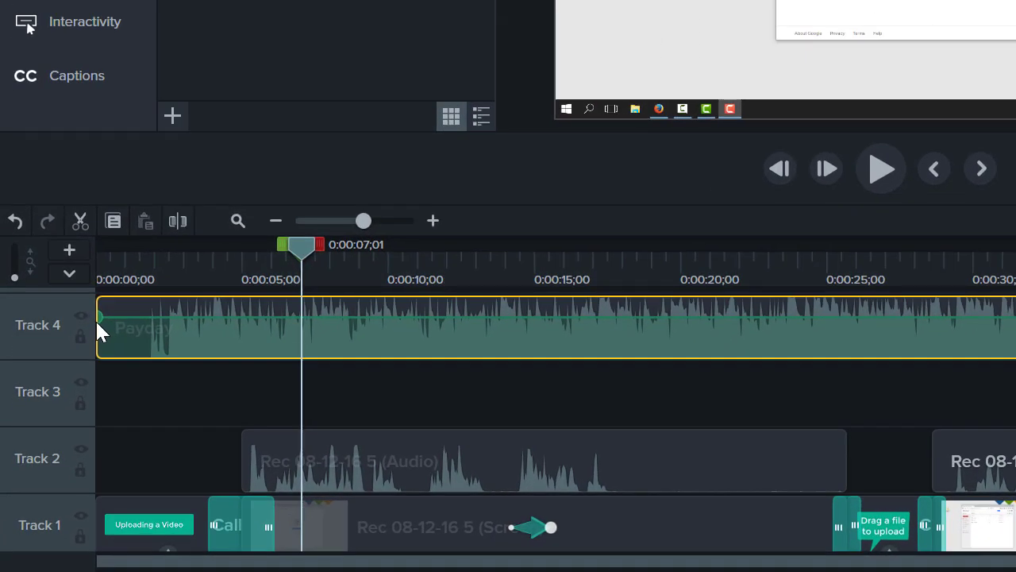
# Zoom in at the timeline start and trim about 1.8 seconds of quiet off the Payday clip's beginning.
pyautogui.click(99, 270)
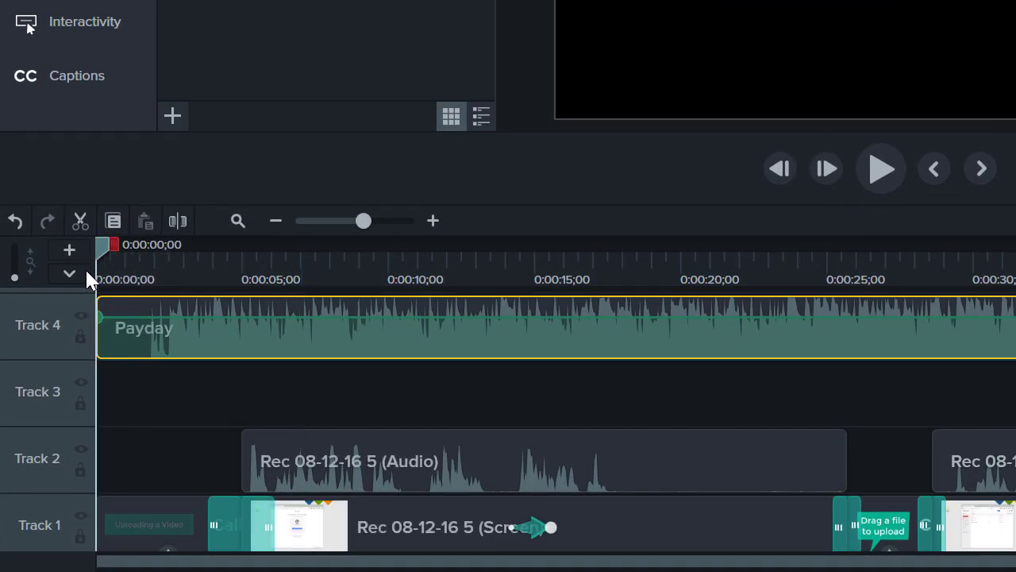
pyautogui.click(381, 220)
pyautogui.moveTo(100, 336); pyautogui.dragTo(287, 334)
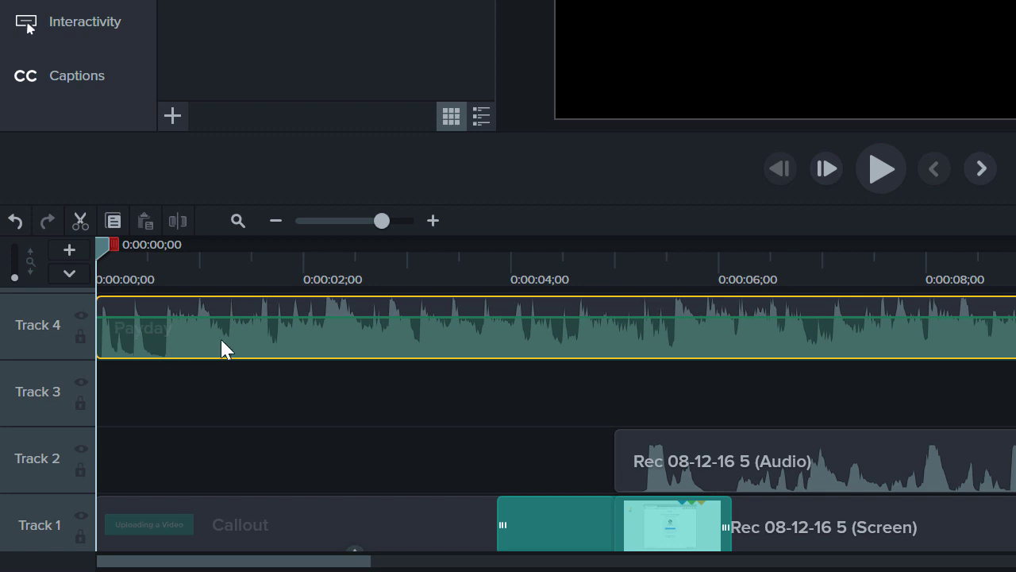
# Add two volume points on the Payday clip near 0:04 and 0:05, pulling the second one down low.
pyautogui.doubleClick(563, 317)
pyautogui.doubleClick(658, 318)
pyautogui.moveTo(658, 318); pyautogui.dragTo(658, 355)
# Play from about 0:04 to check the music dip, hiding and showing Track 4 to compare.
pyautogui.click(539, 279)
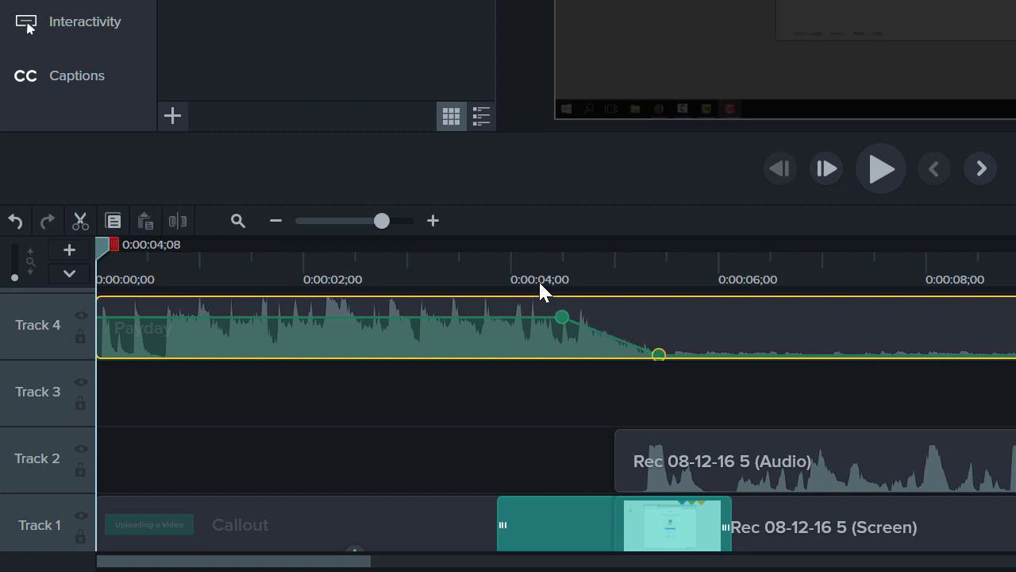
pyautogui.press('space')
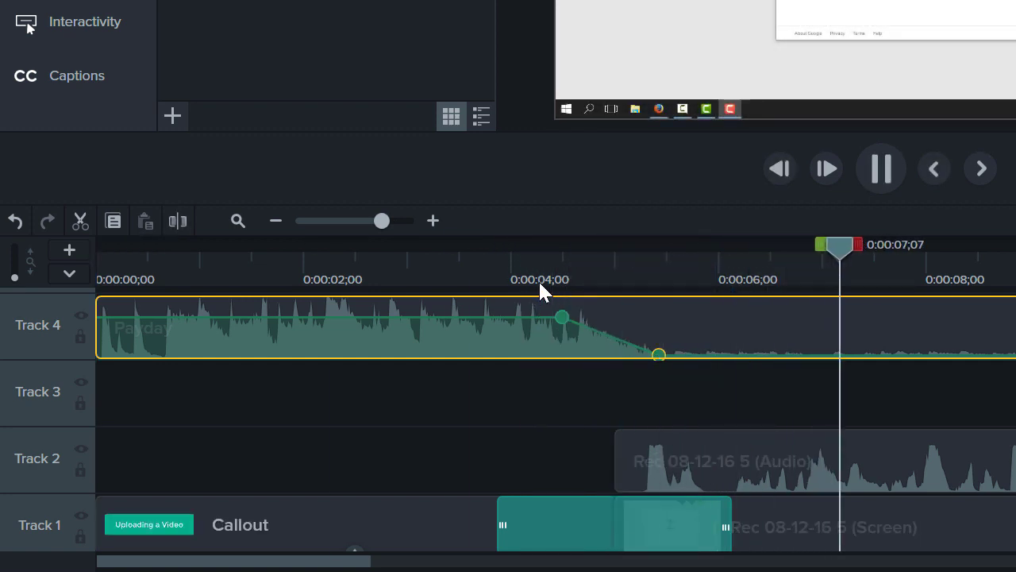
pyautogui.press('space')
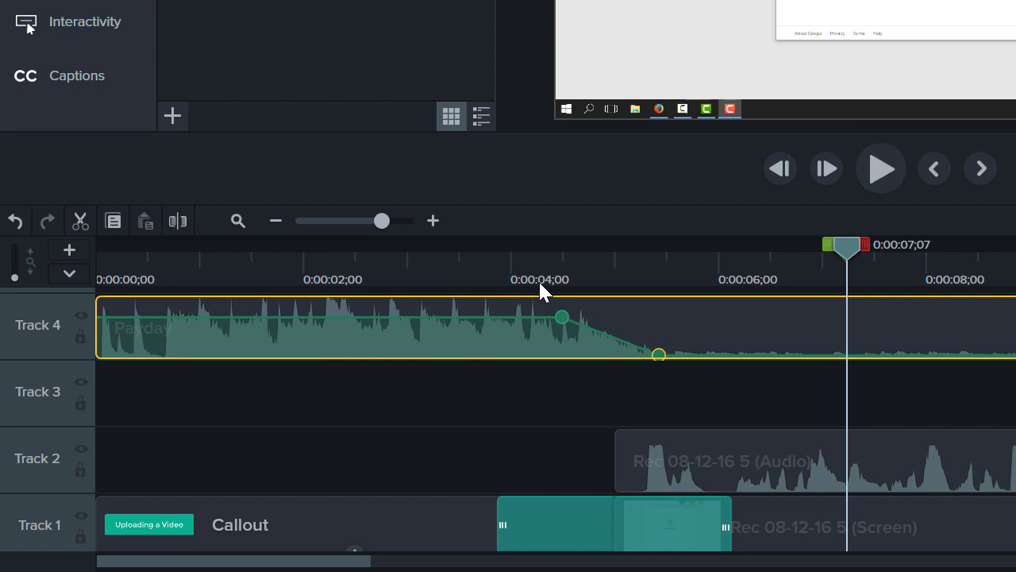
pyautogui.click(83, 314)
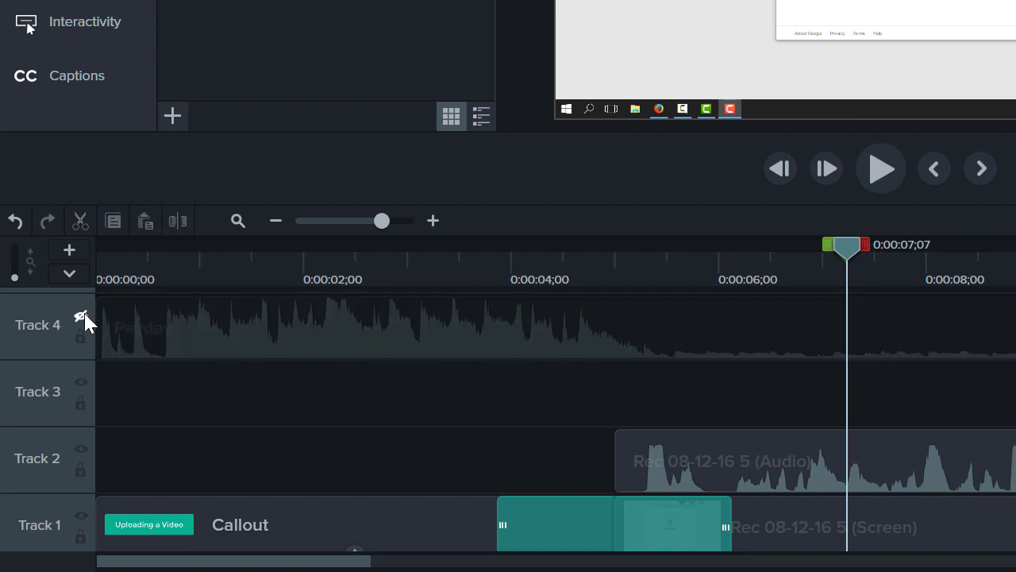
pyautogui.click(82, 316)
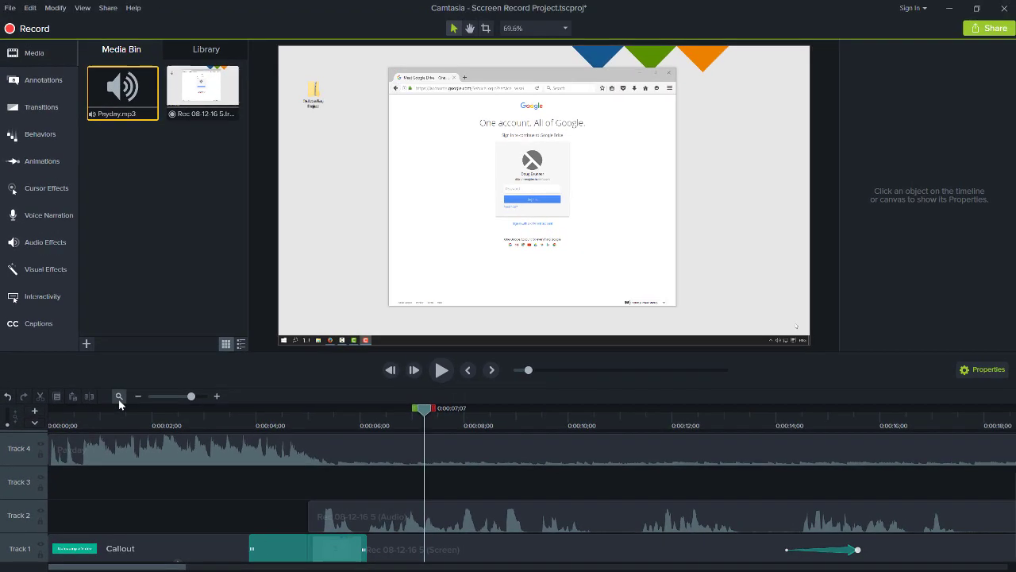
# Cut the Payday music at the video's end at 1:01;24, delete the tail, and extend it to about 1:03.
pyautogui.click(234, 226)
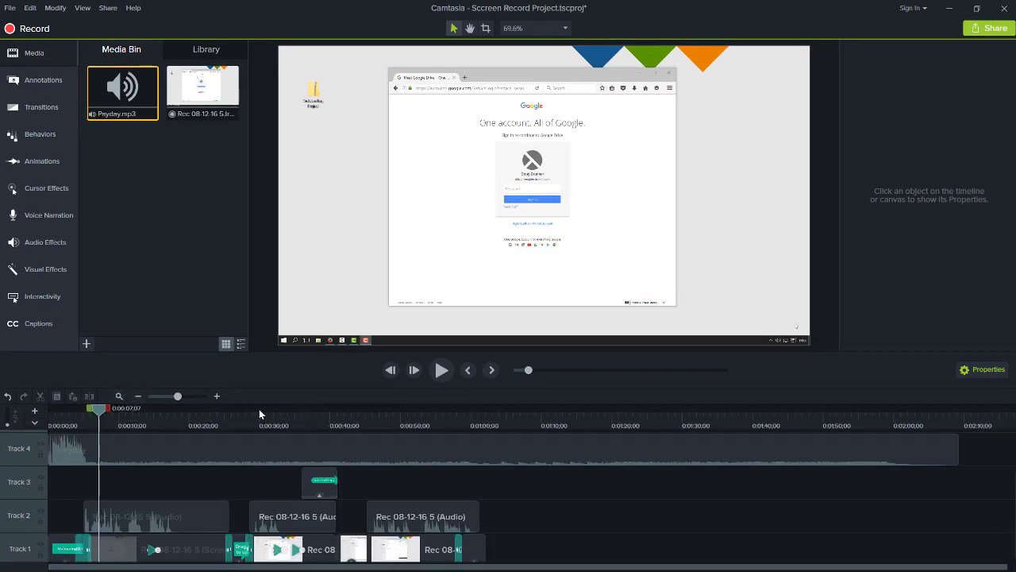
pyautogui.click(482, 423)
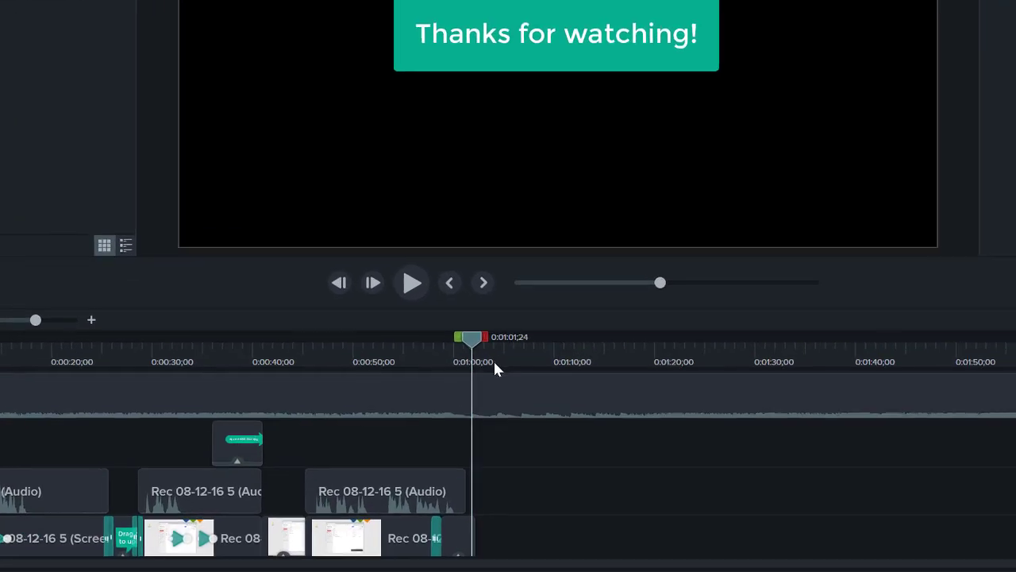
pyautogui.click(497, 397)
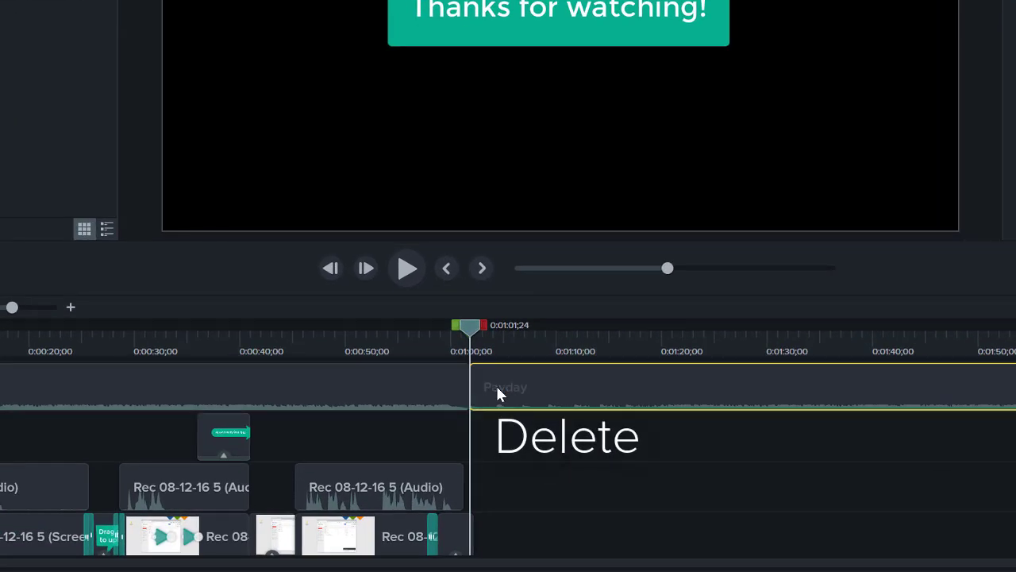
pyautogui.press('Delete')
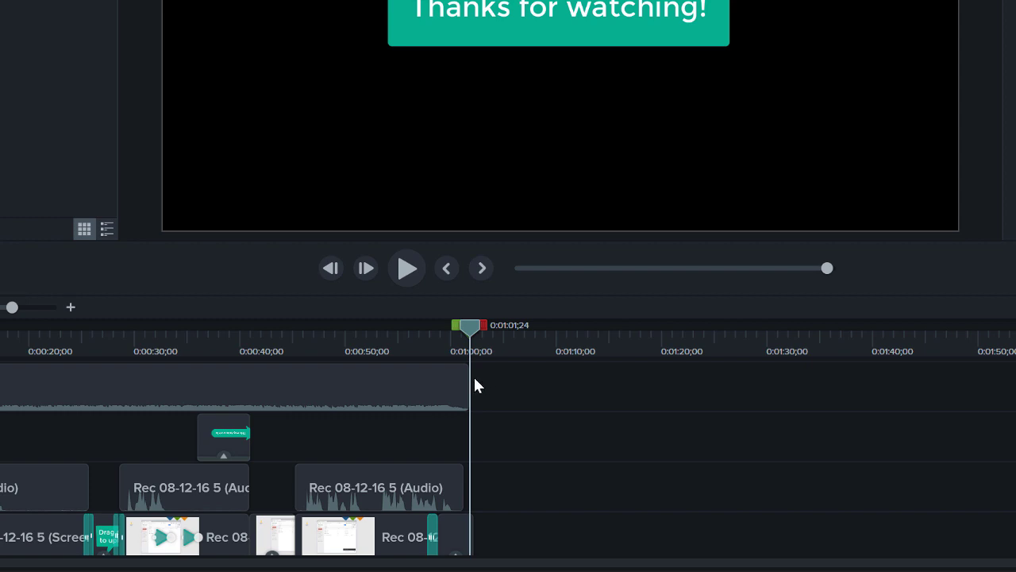
pyautogui.moveTo(469, 378); pyautogui.dragTo(492, 378)
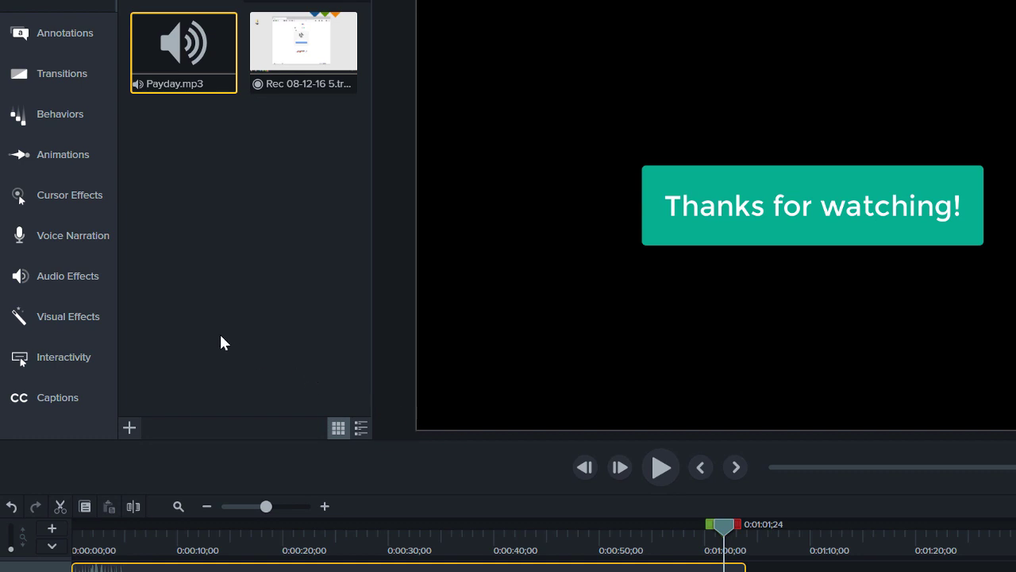
# Apply the Fade Out audio effect to the Payday clip and preview the ending from about 0:59.
pyautogui.click(110, 278)
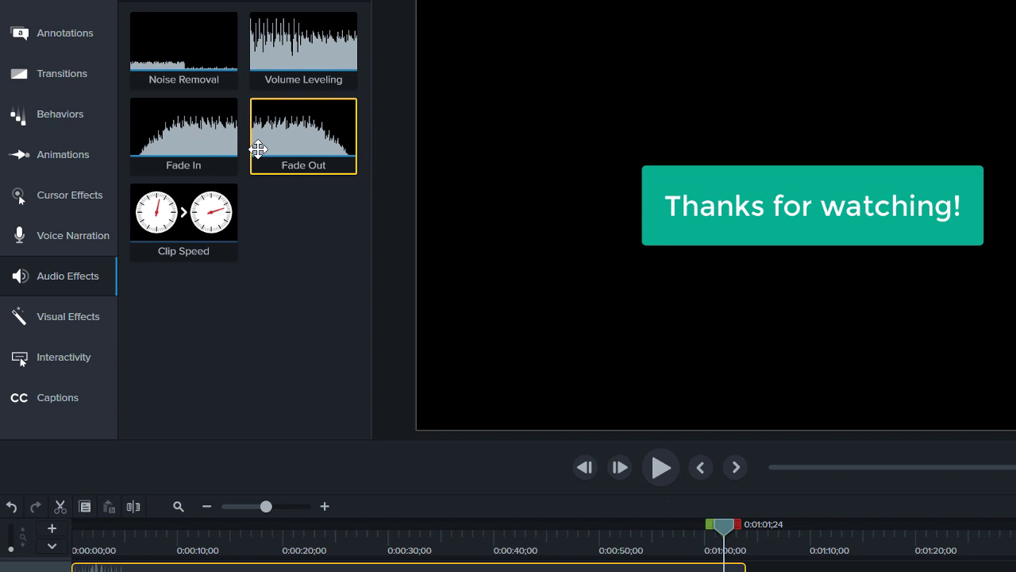
pyautogui.moveTo(265, 162); pyautogui.dragTo(652, 494)
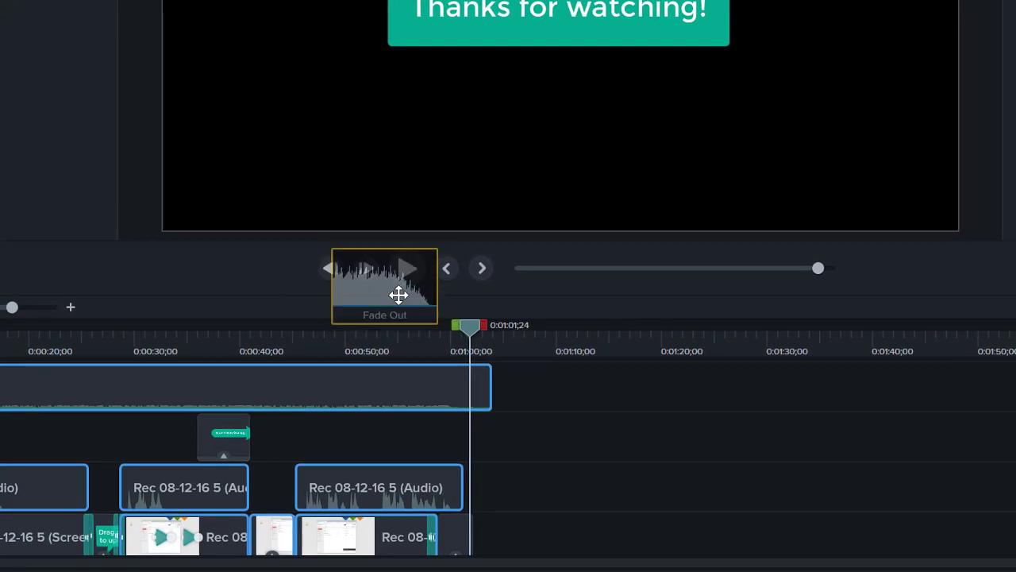
pyautogui.moveTo(399, 294); pyautogui.dragTo(480, 379)
pyautogui.click(442, 346)
pyautogui.press('space')
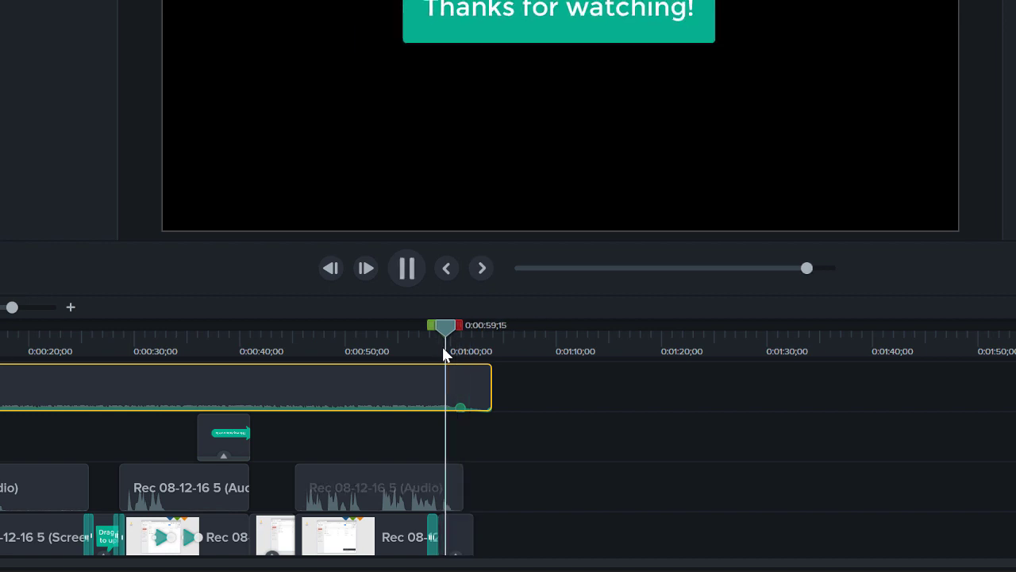